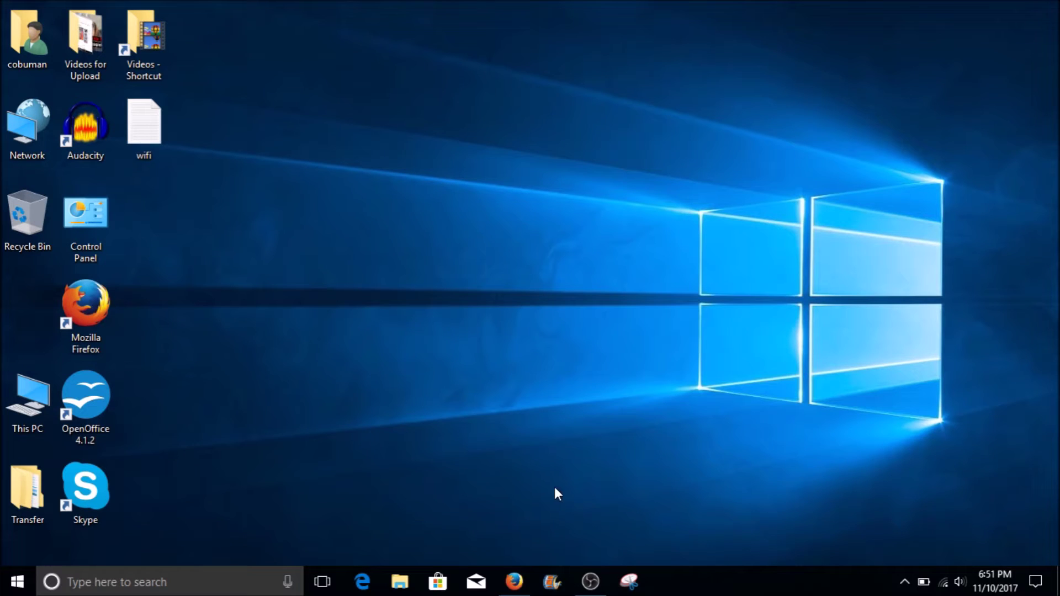
Download and save ChromeSetup.exe from Google's Chrome for Desktop page in Firefox, then run it
mouse_move(508, 585)
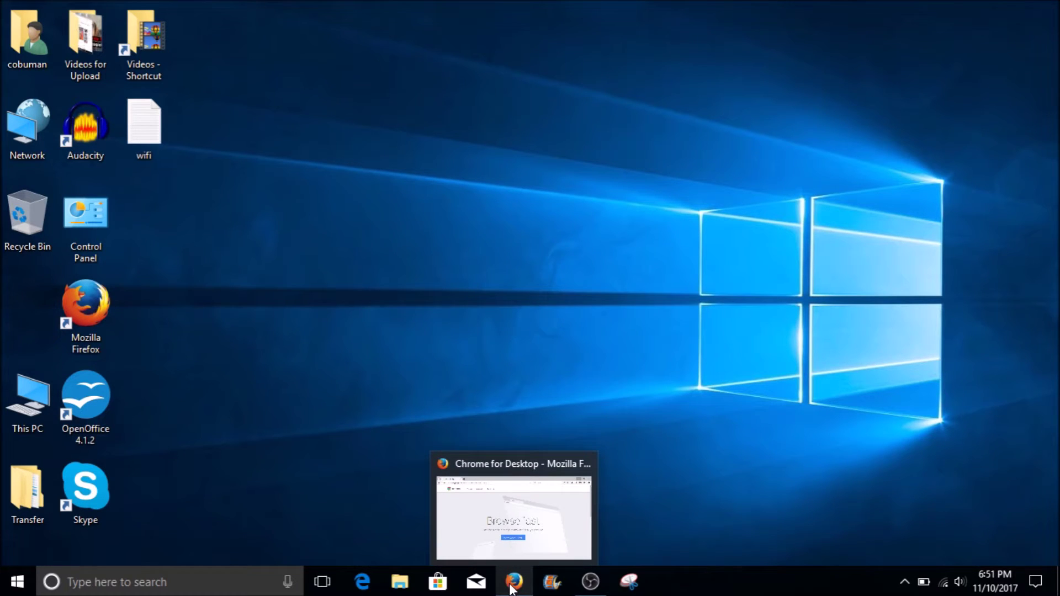
left_click(511, 589)
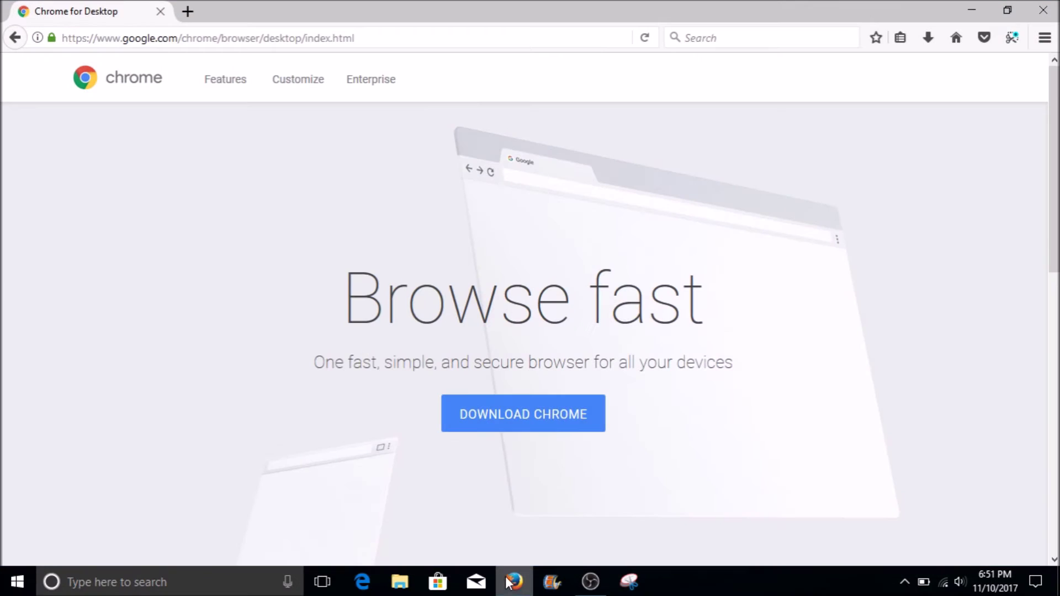
left_click(510, 418)
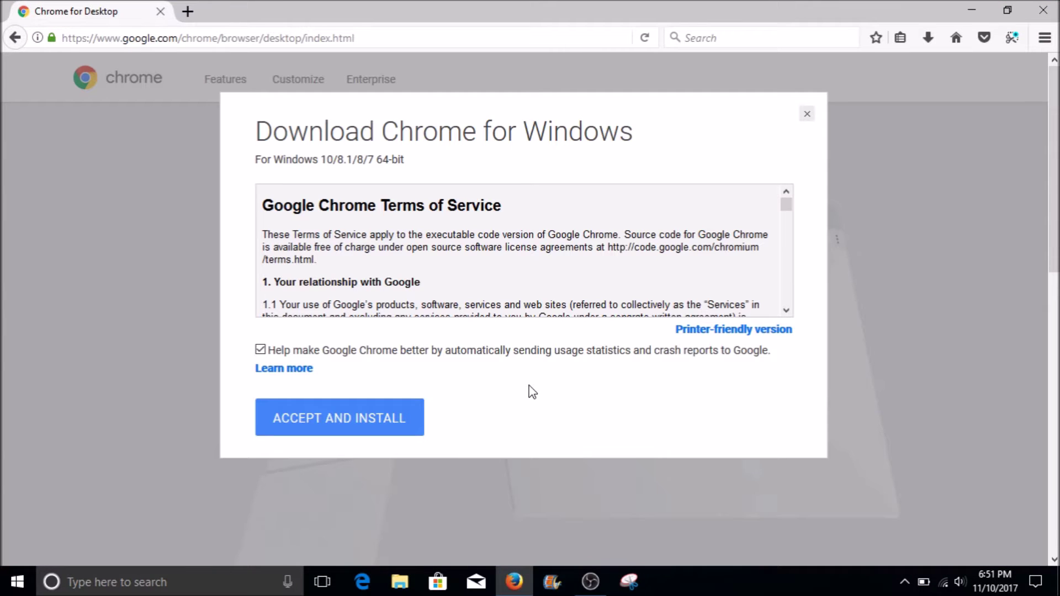
left_click(351, 419)
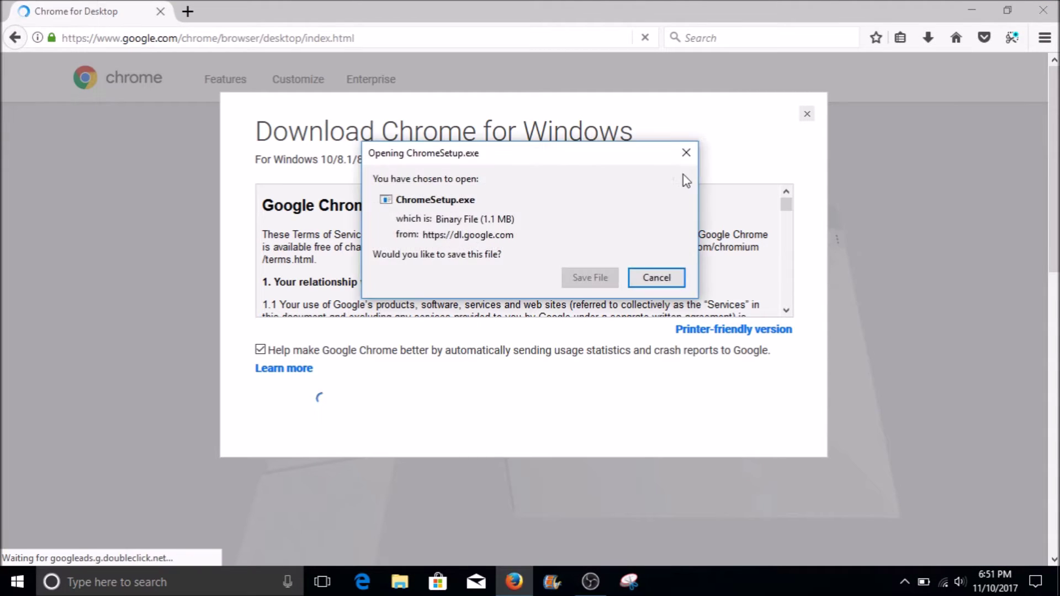
left_click(586, 284)
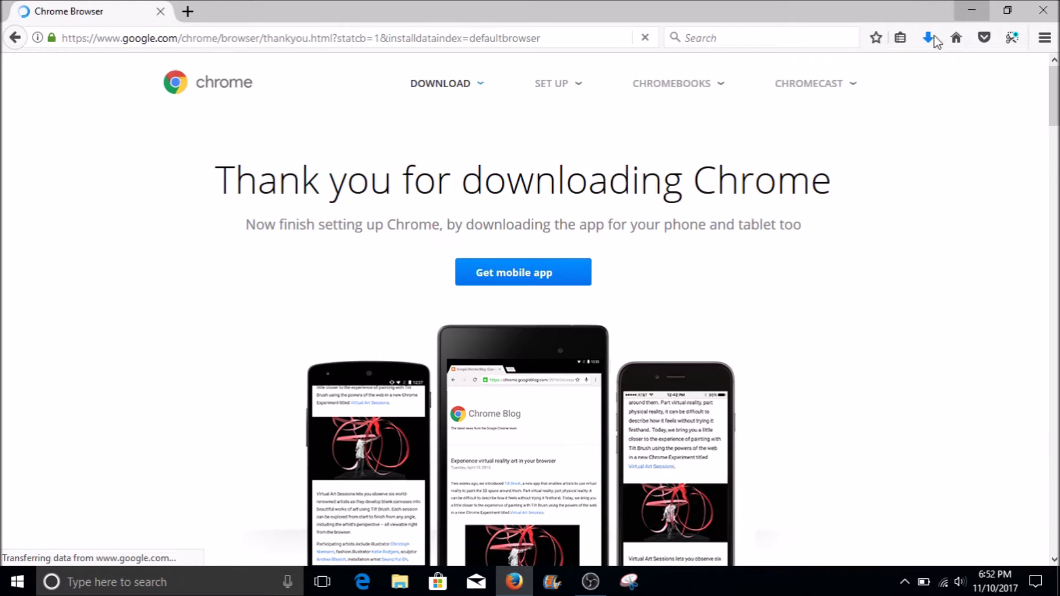
left_click(928, 37)
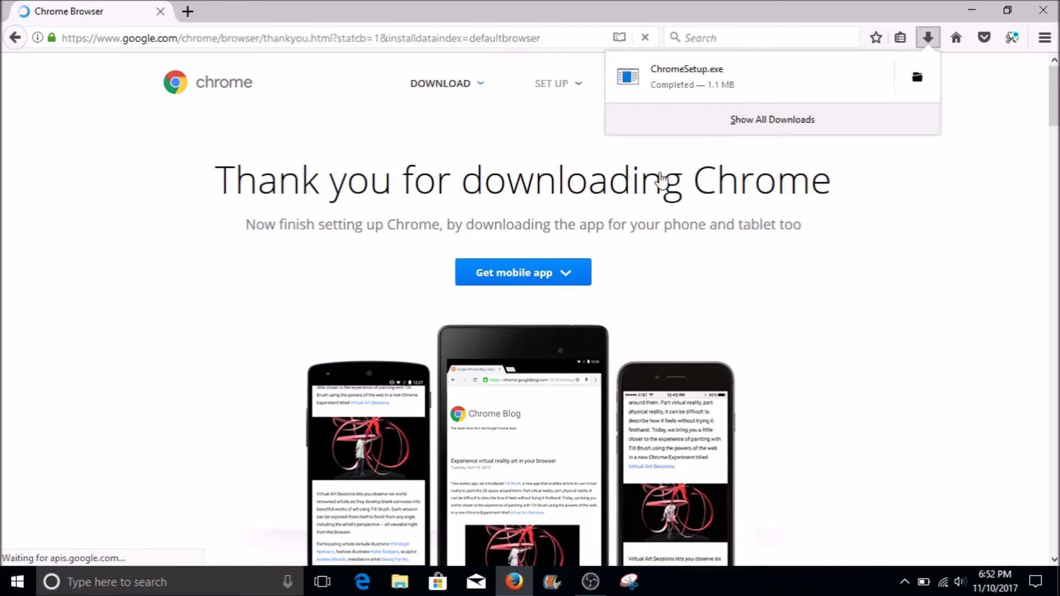
left_click(723, 85)
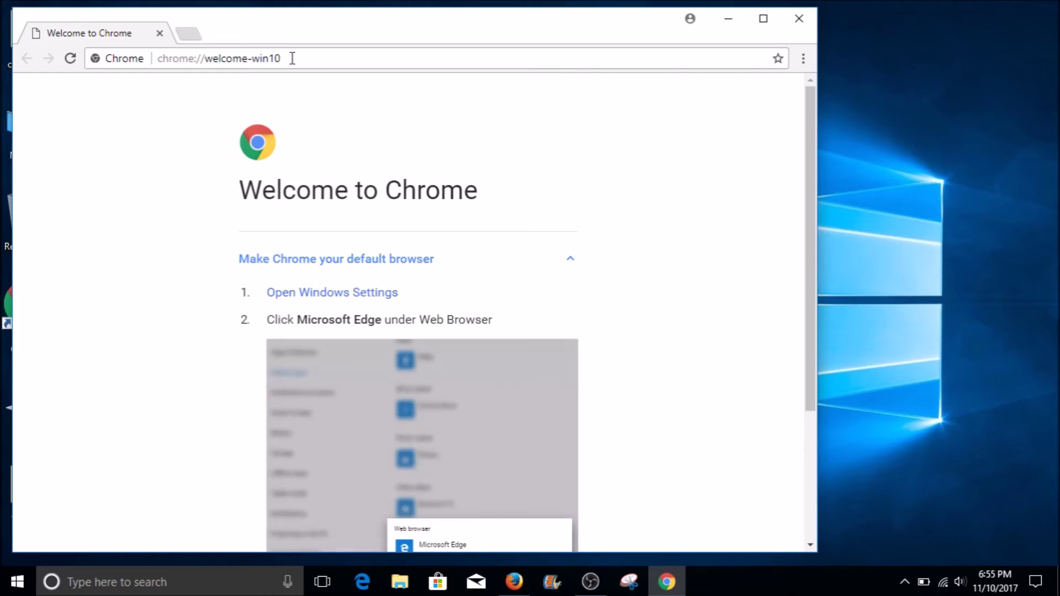
Let the Chrome installer finish, then select the address on the Welcome to Chrome page
left_click(291, 58)
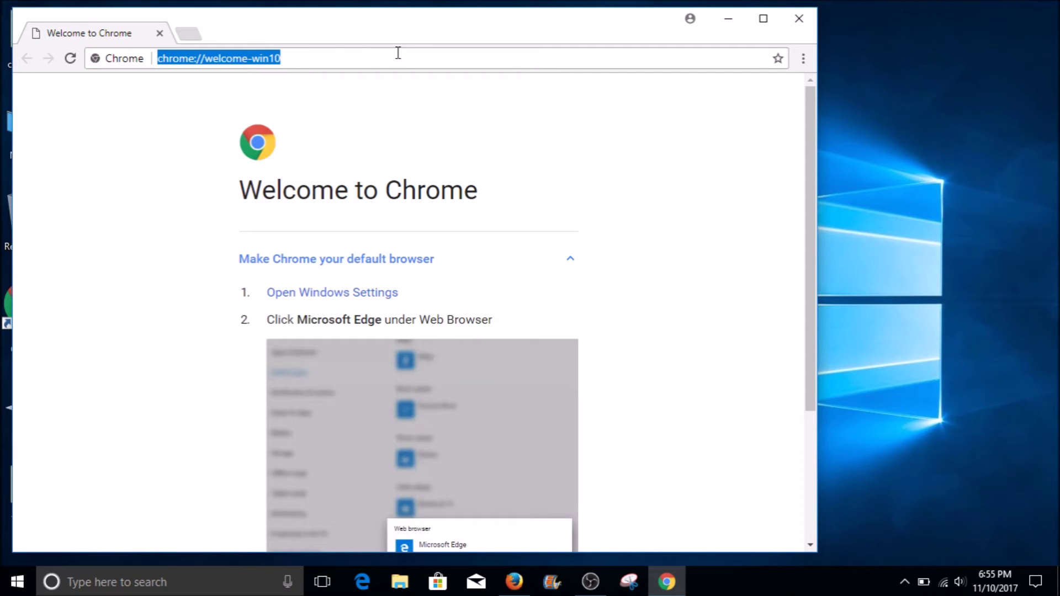
Go to facebook.com in Chrome's address bar
type("yah")
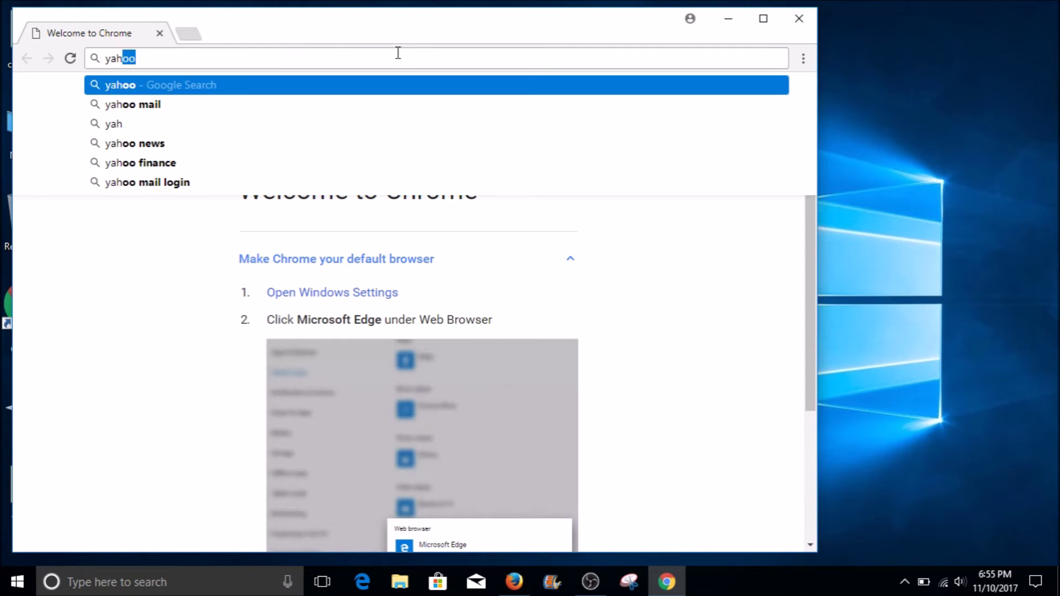
key("BackSpace")
key("BackSpace")
key("BackSpace")
key("BackSpace")
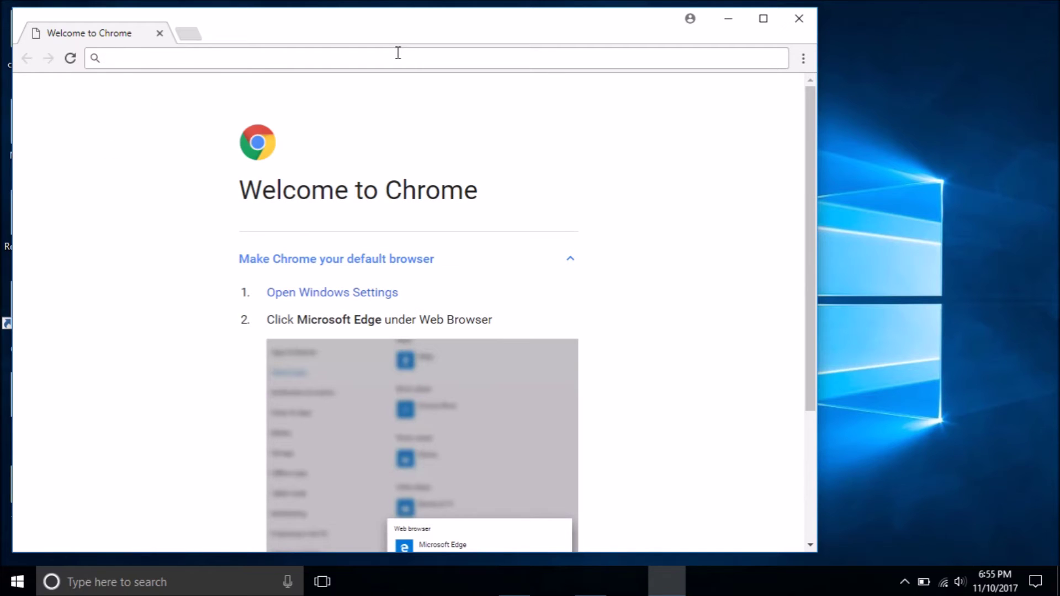
type("face")
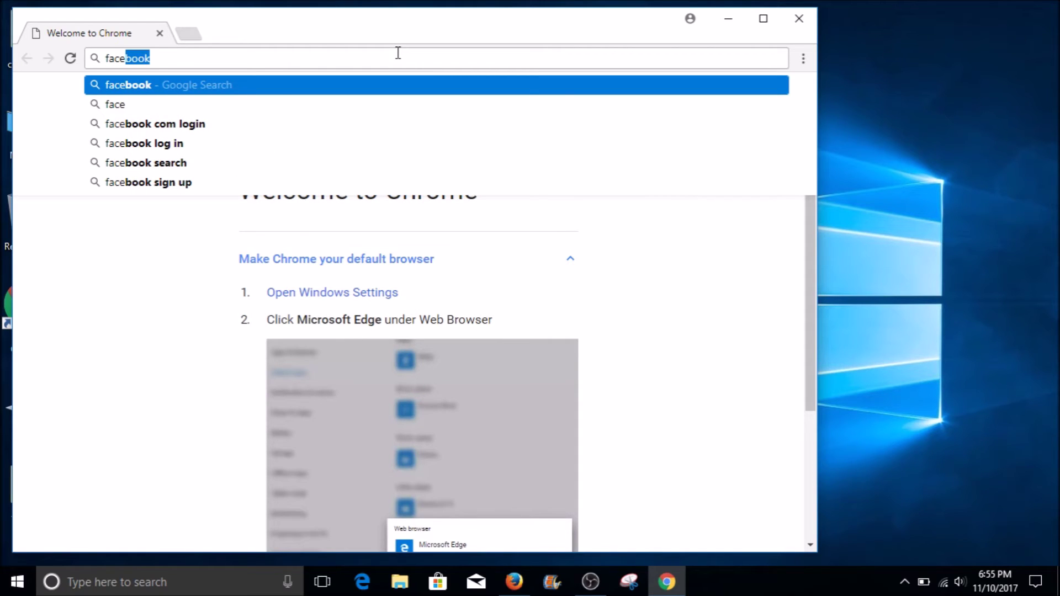
type("book.com")
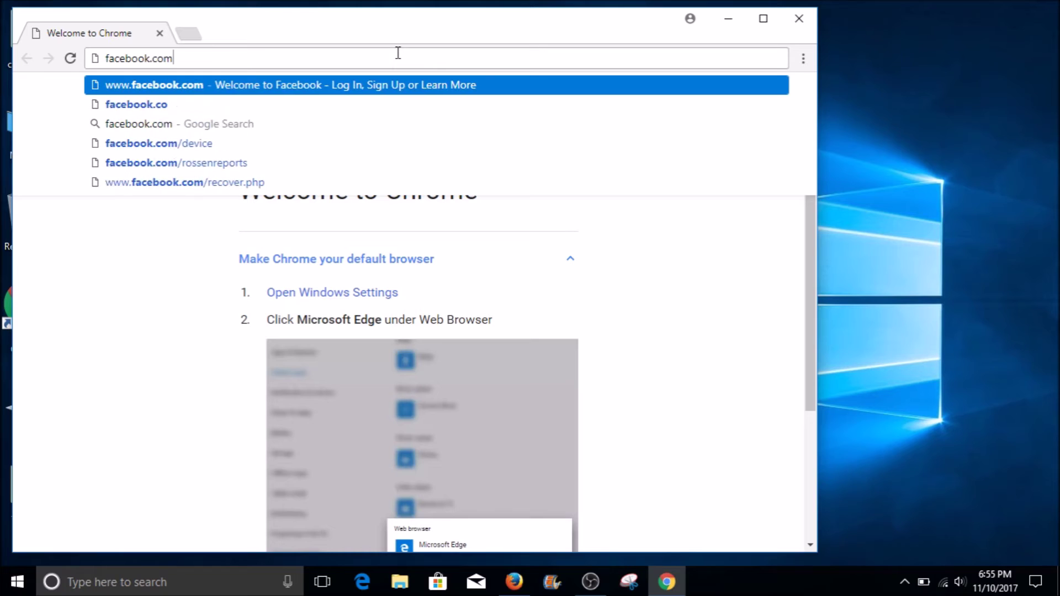
key("Return")
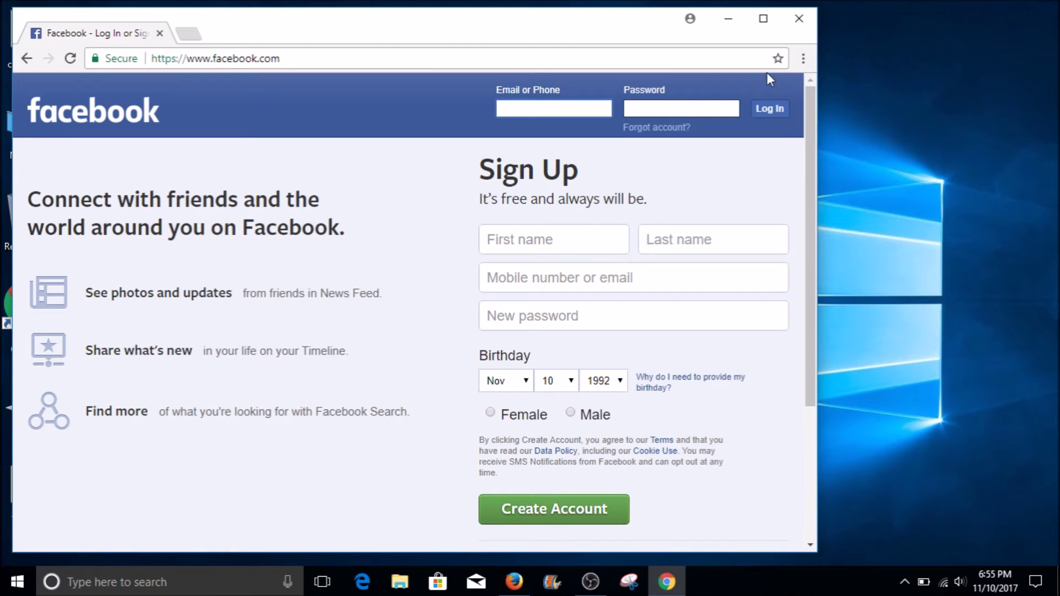
left_click(803, 60)
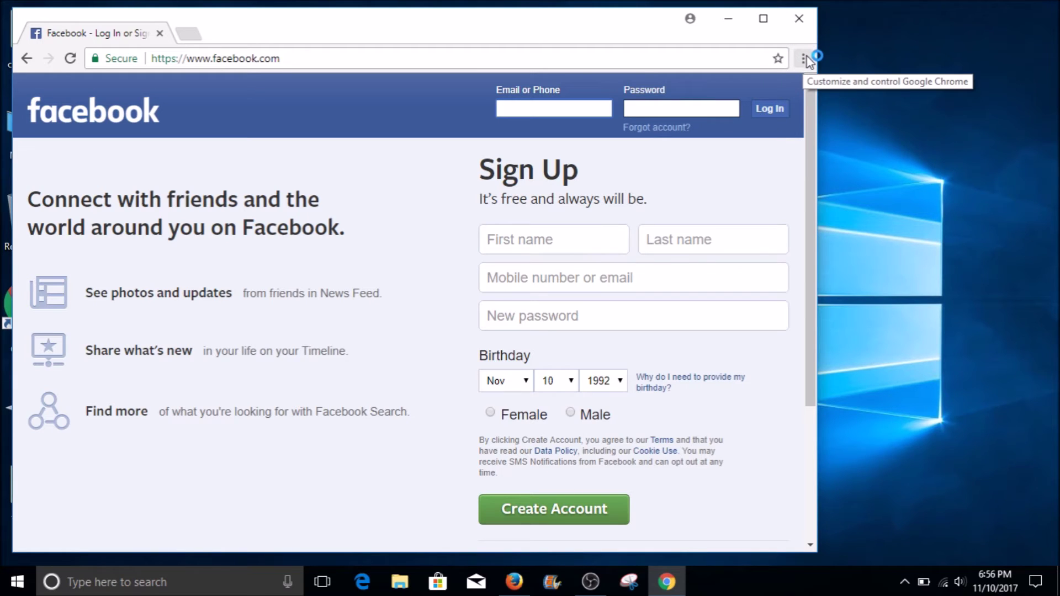
Create a 'Facebook - Log In or Sign Up' desktop shortcut via More tools > Add to desktop, then close Chrome
left_click(805, 59)
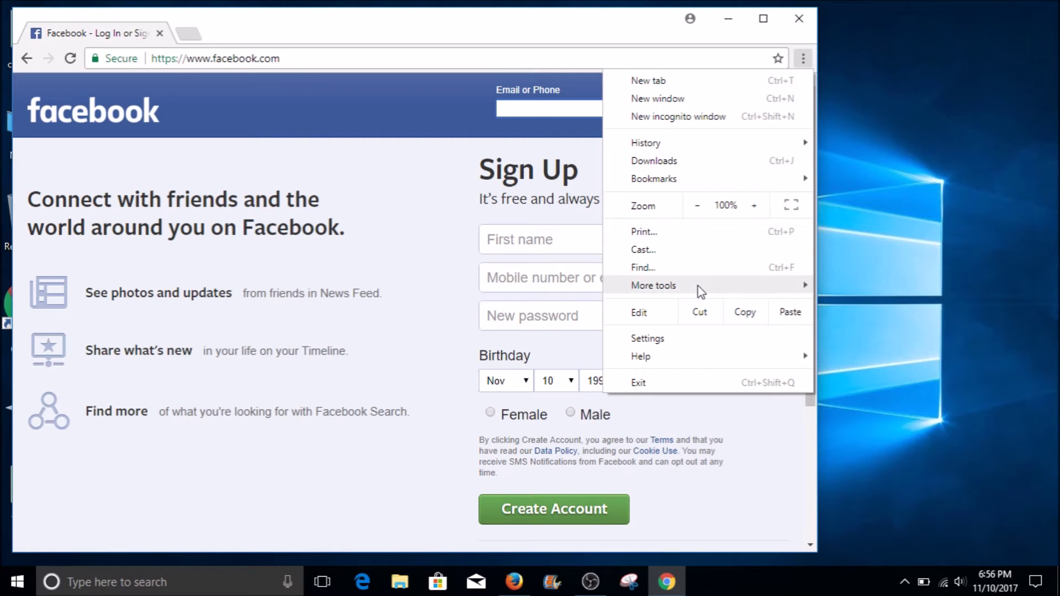
mouse_move(698, 287)
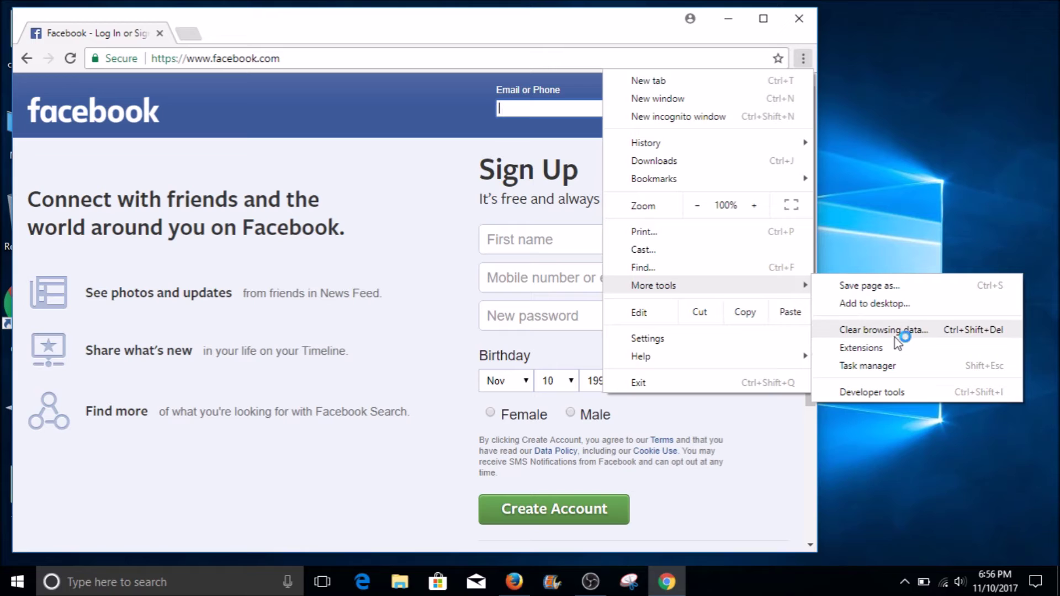
left_click(888, 305)
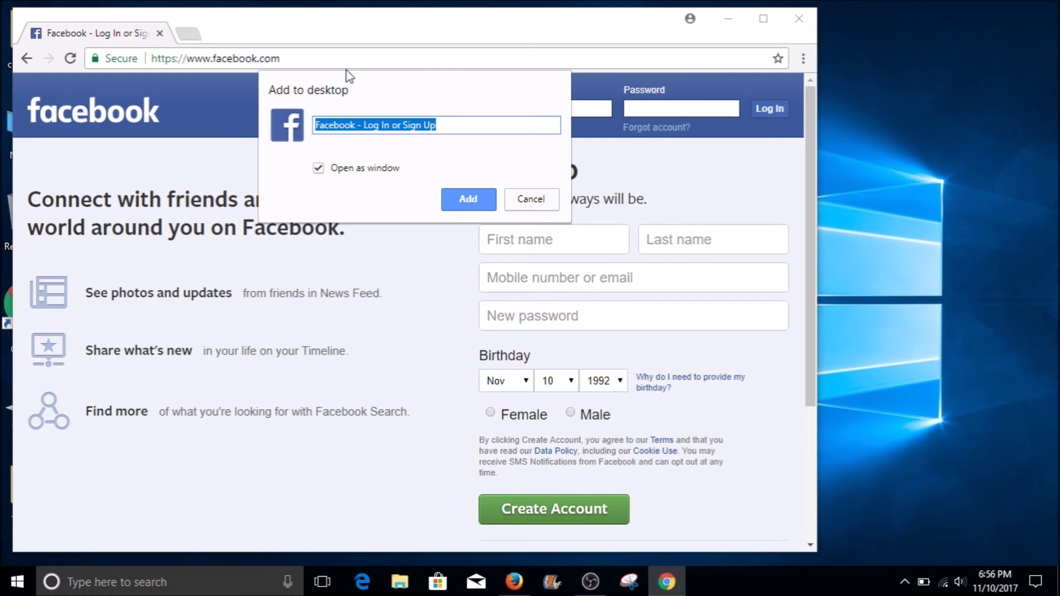
left_click(464, 205)
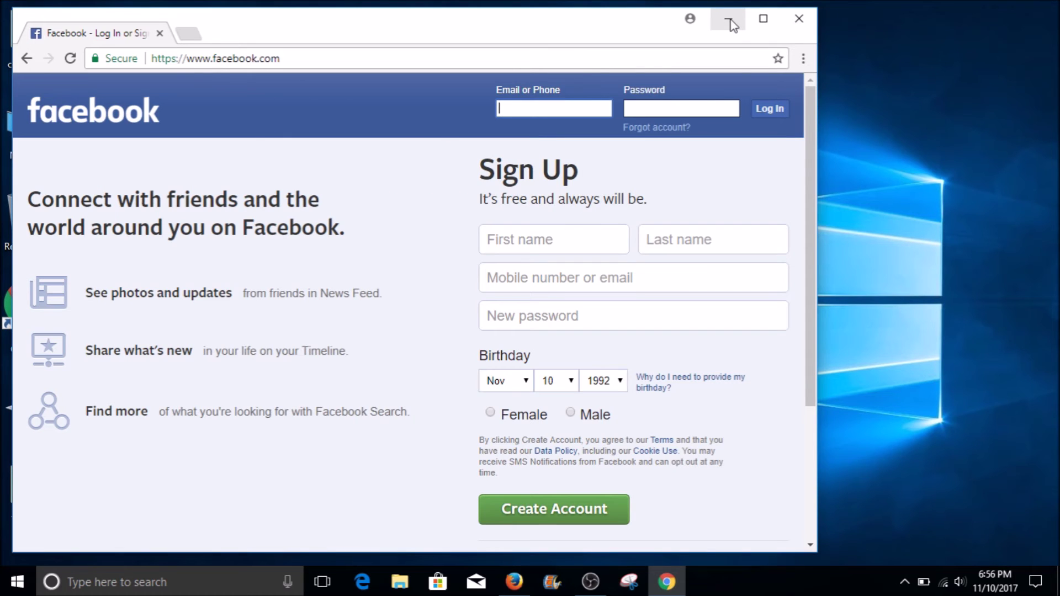
left_click(803, 15)
Test the Facebook shortcut opens its own login window, close it, and move the icon toward the top row
left_click_drag(151, 217, 331, 129)
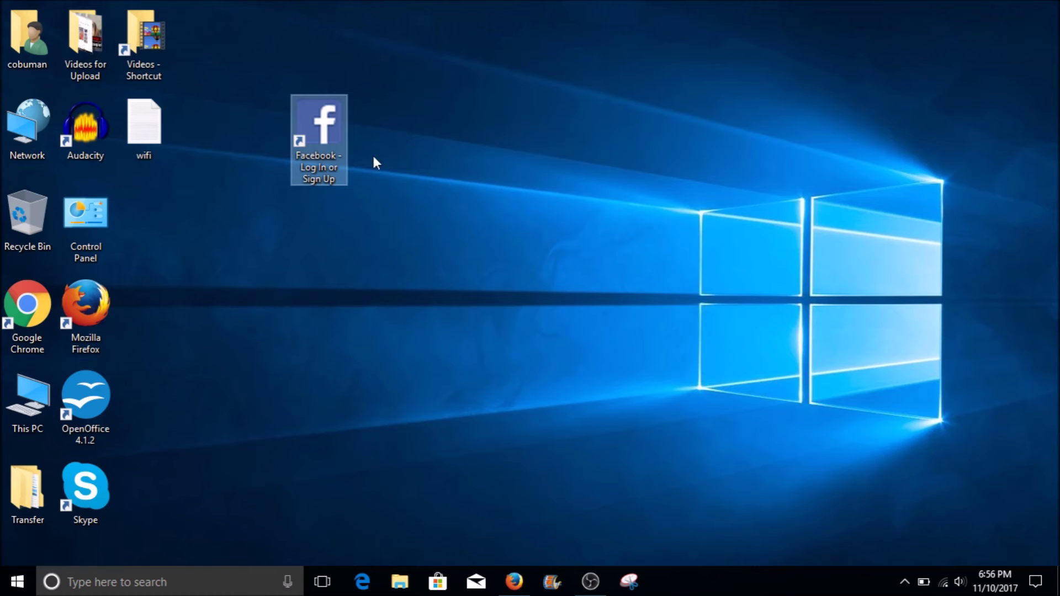
double_click(321, 134)
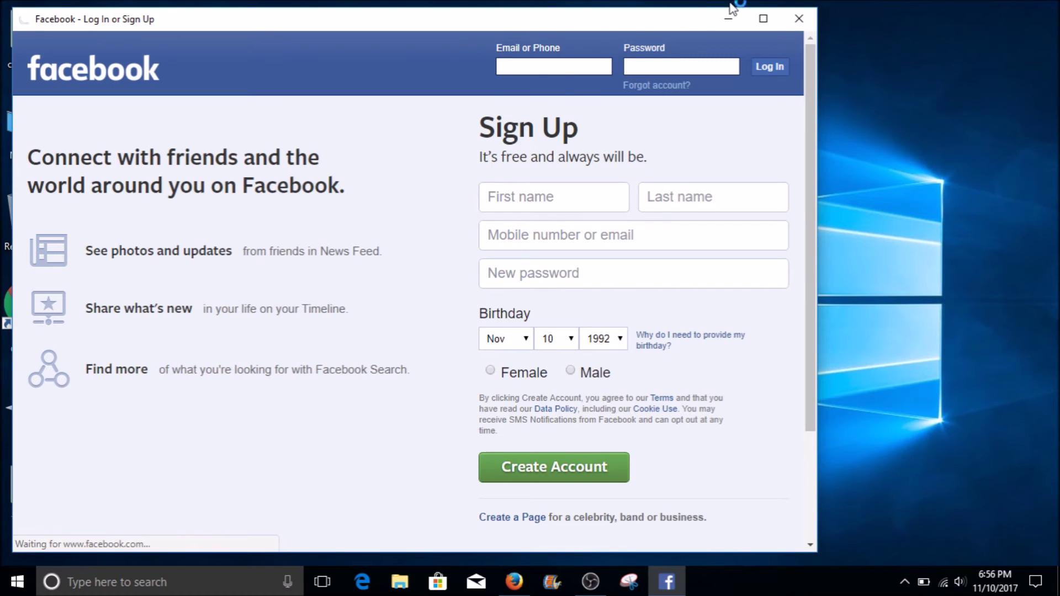
left_click(539, 54)
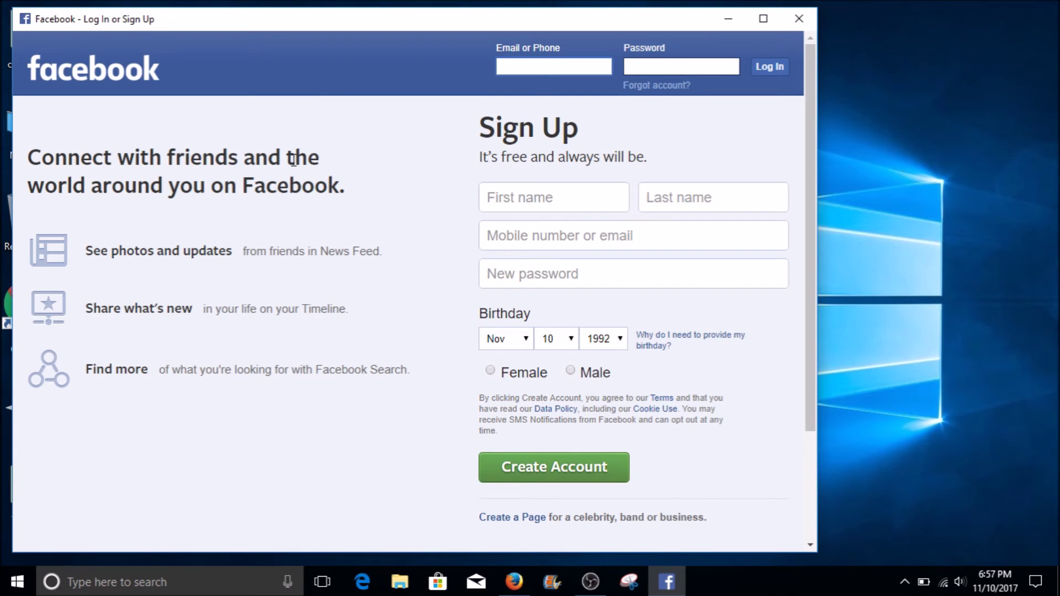
left_click(800, 19)
left_click_drag(319, 122, 284, 61)
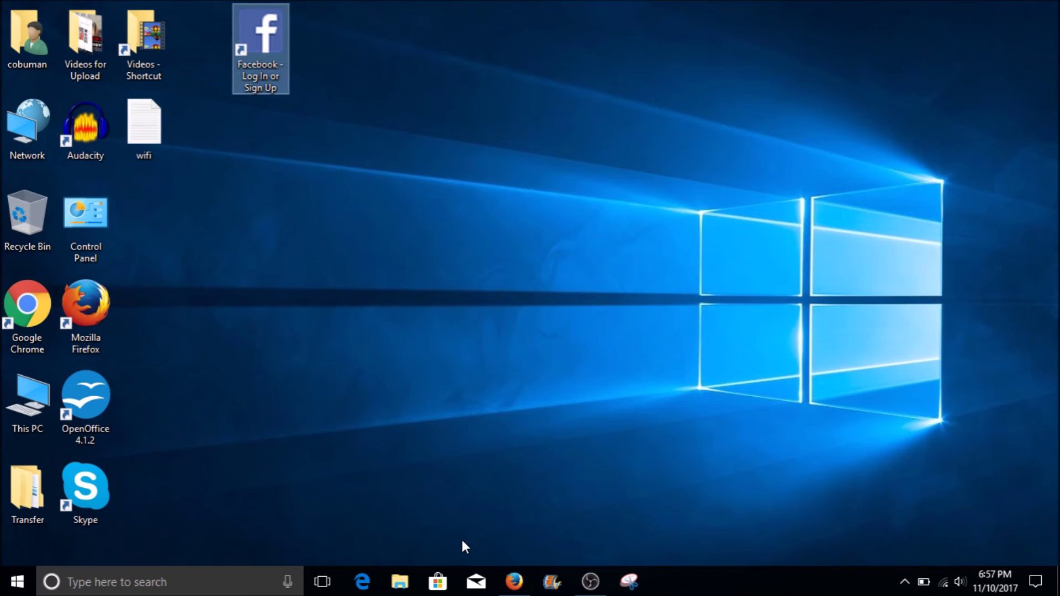
Launch Google Chrome from its desktop icon and shift its window slightly right
double_click(19, 318)
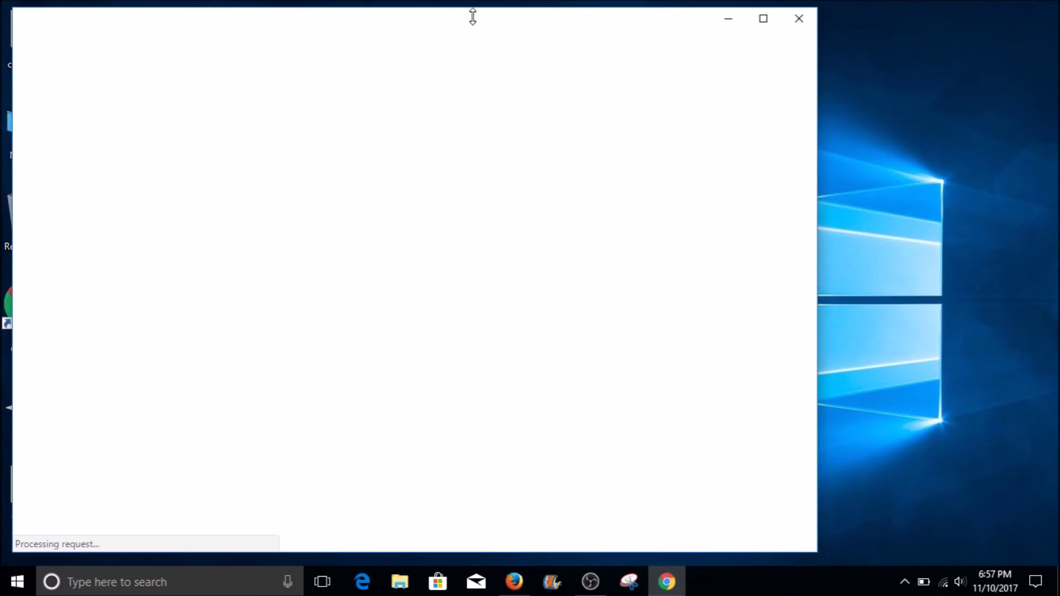
left_click_drag(499, 22, 525, 22)
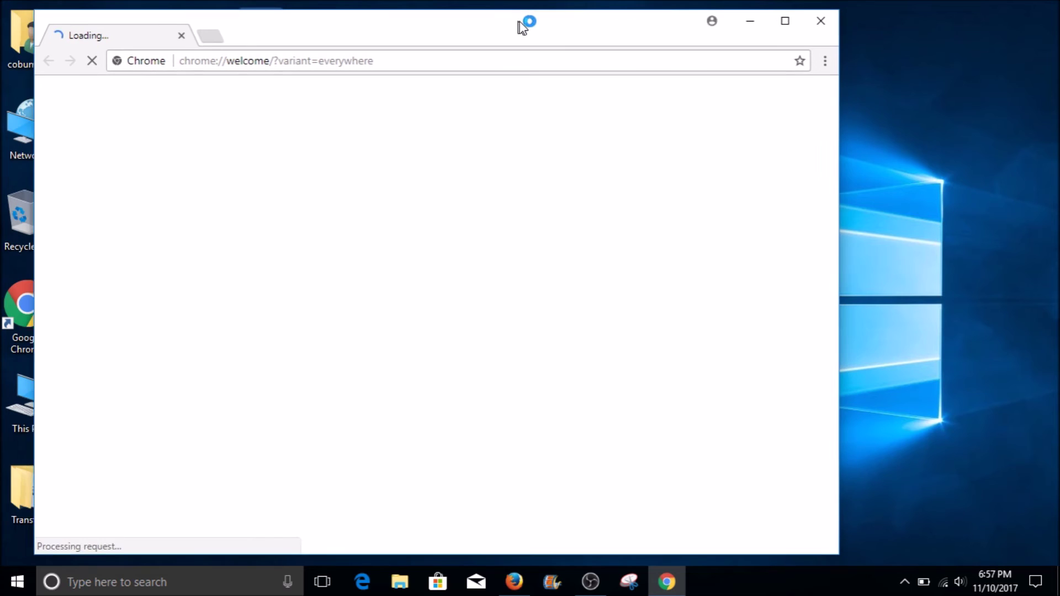
Open Yahoo's mail sign-in page and add it to the desktop as a windowed shortcut
type("yahoo.com")
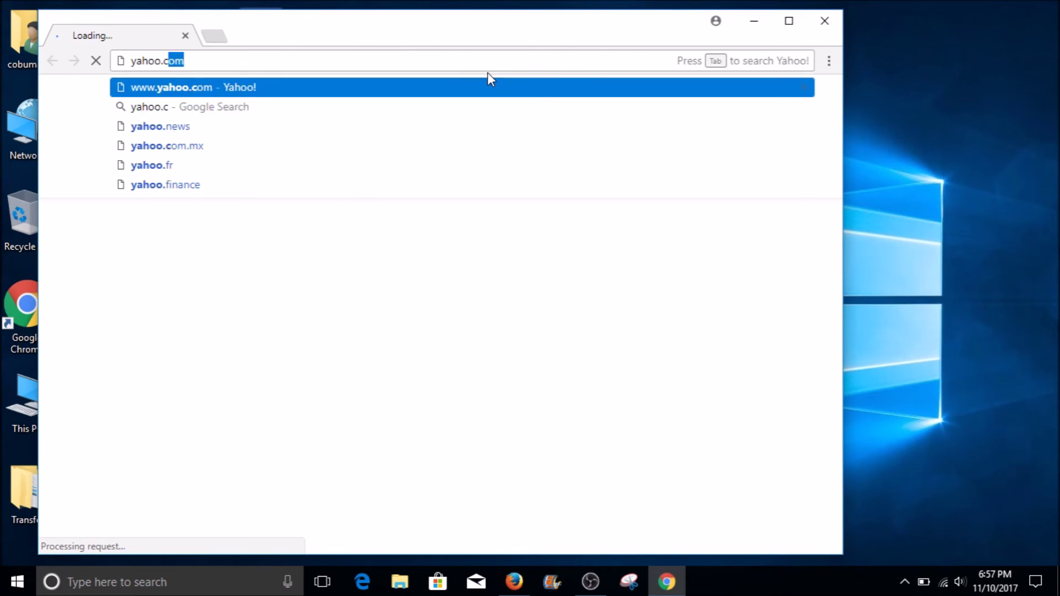
key("Return")
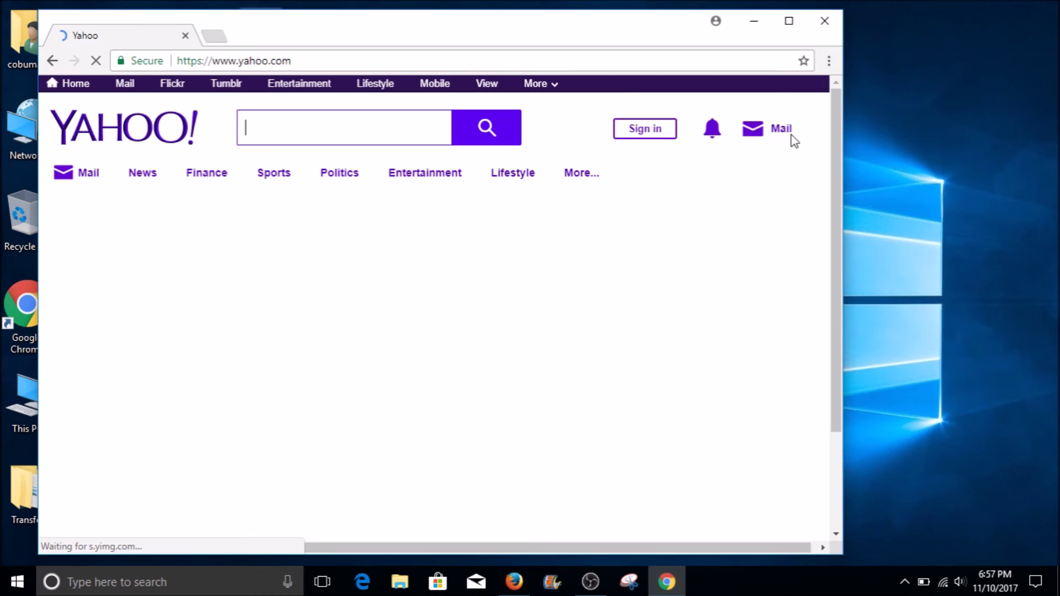
left_click(779, 132)
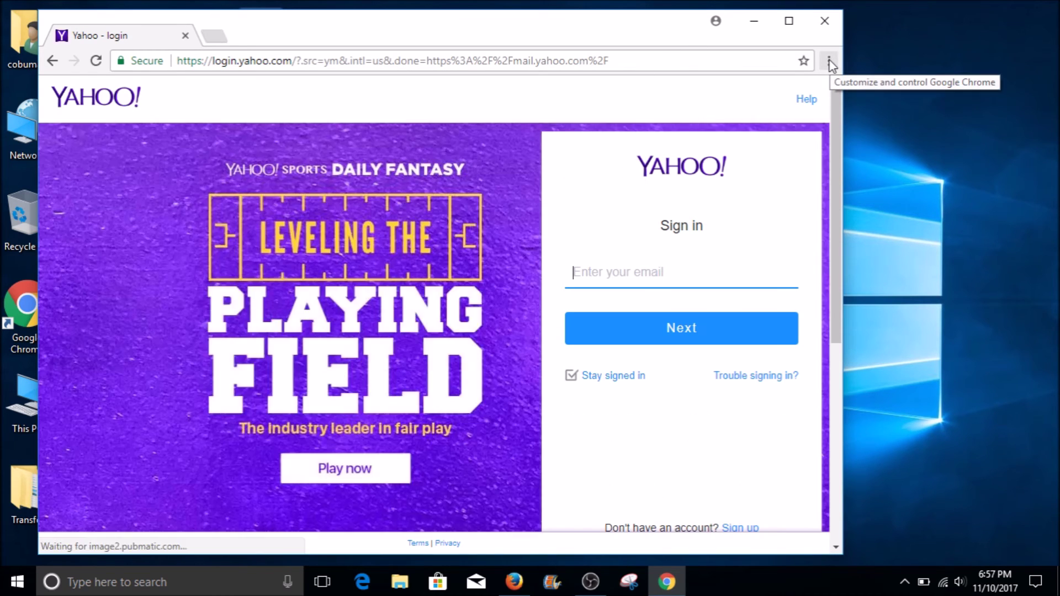
left_click(830, 63)
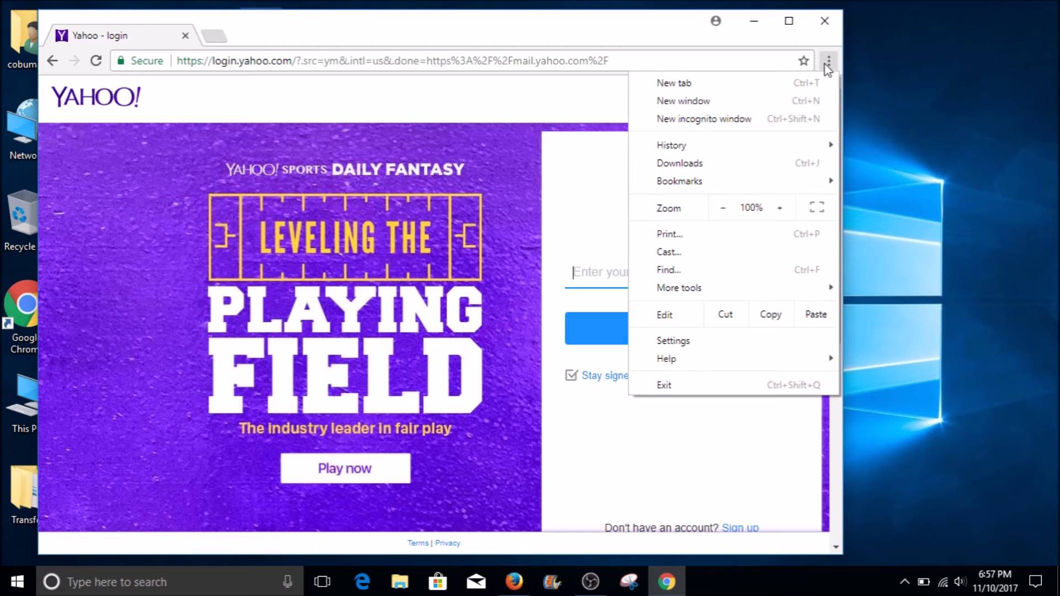
mouse_move(718, 288)
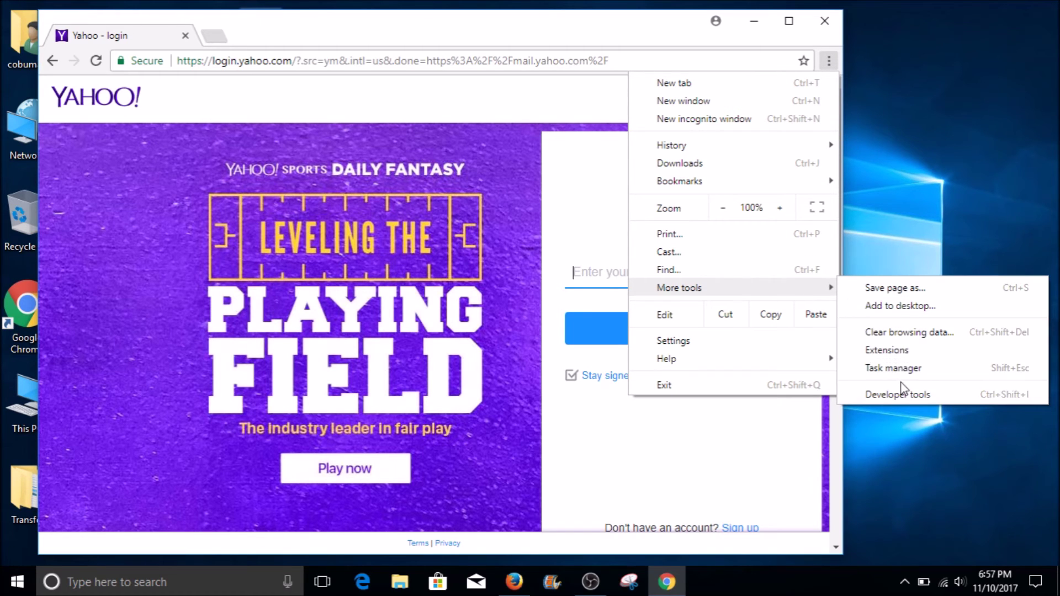
left_click(894, 307)
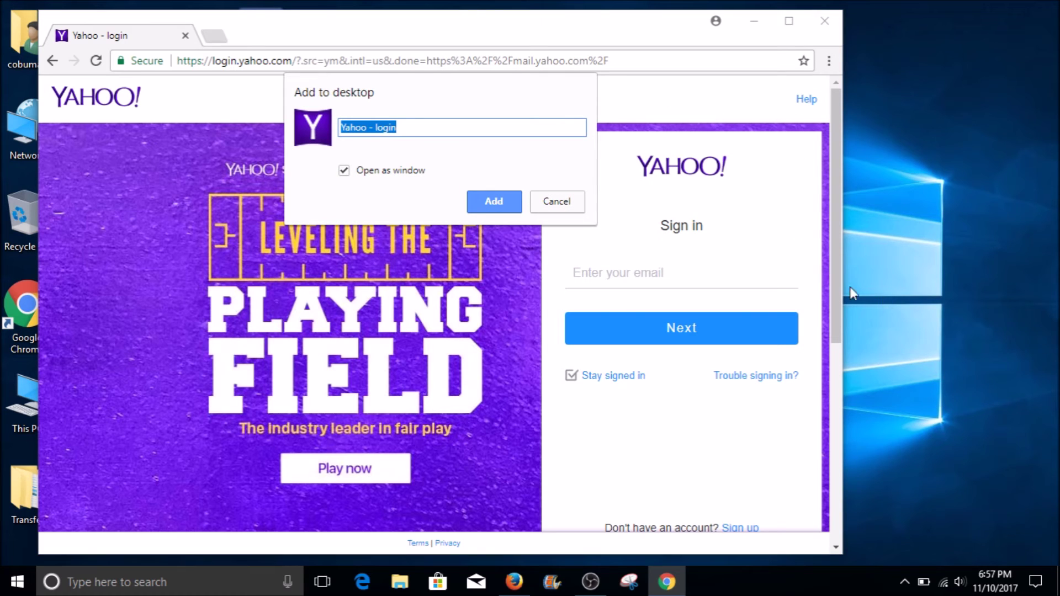
left_click(489, 198)
Place the 'Yahoo - login' shortcut beside Facebook on the desktop and restore Chrome
left_click(754, 26)
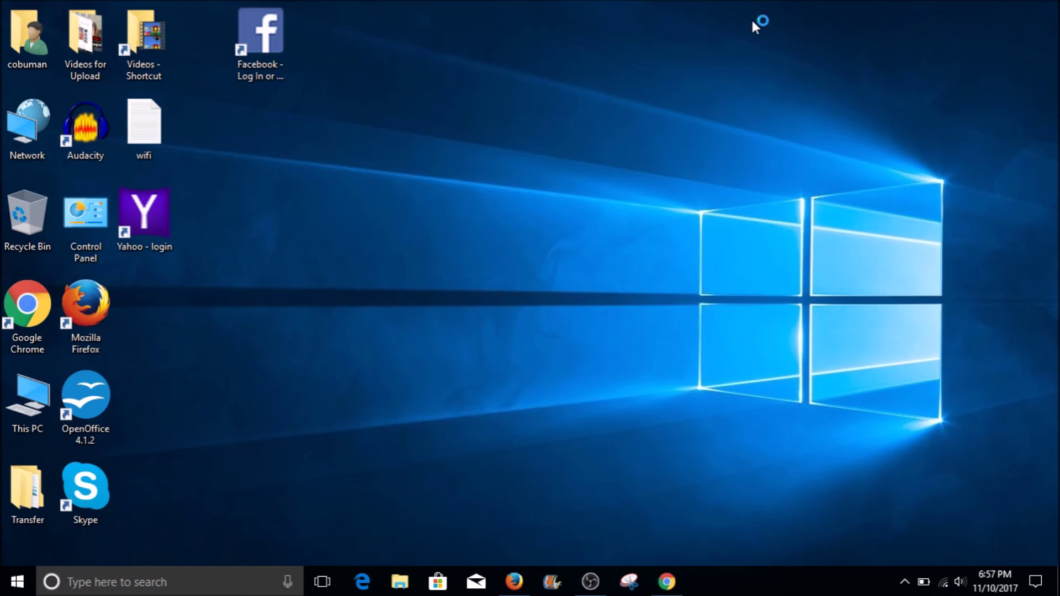
left_click_drag(160, 211, 320, 42)
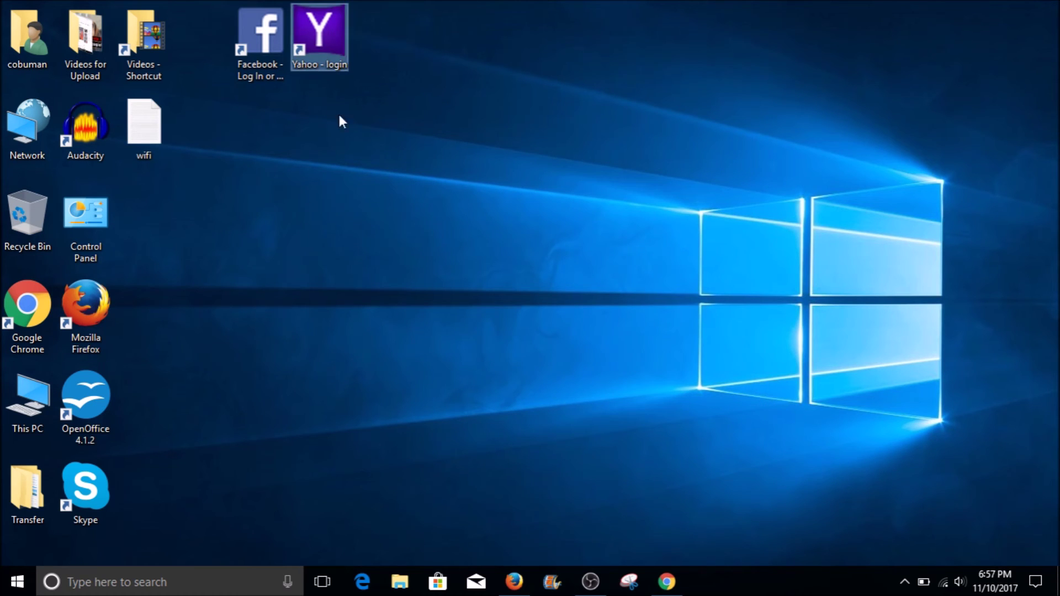
left_click(667, 581)
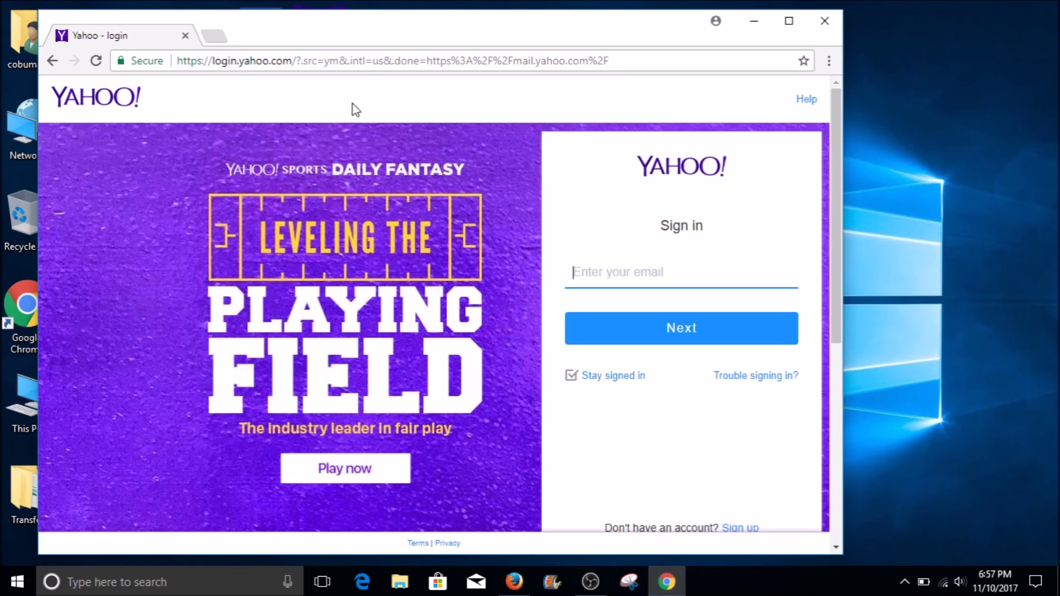
Go to google.com and open the Gmail sign-in page
left_click(372, 61)
type("google.co")
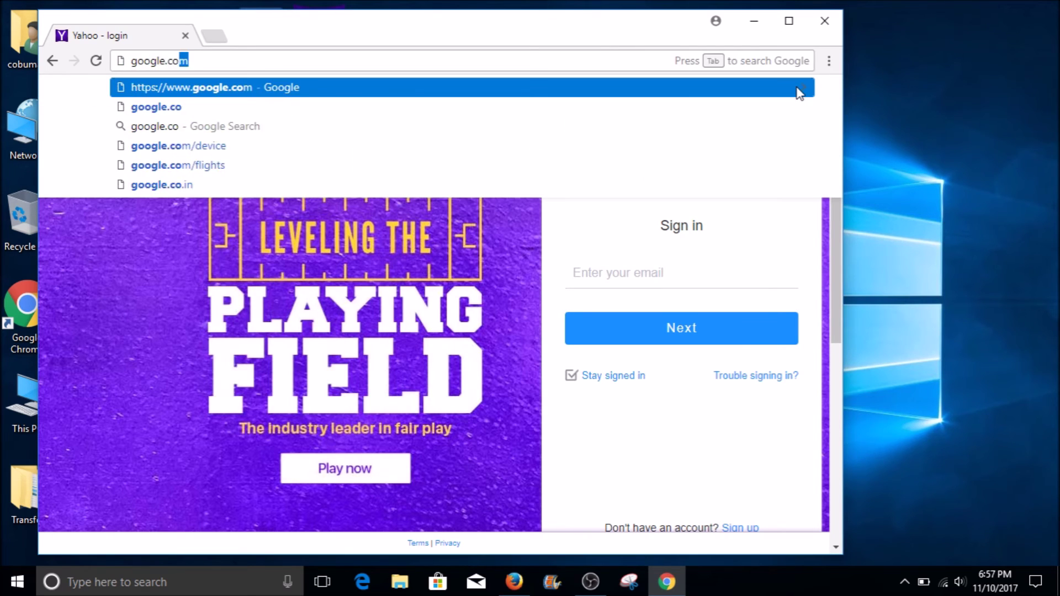
key("Return")
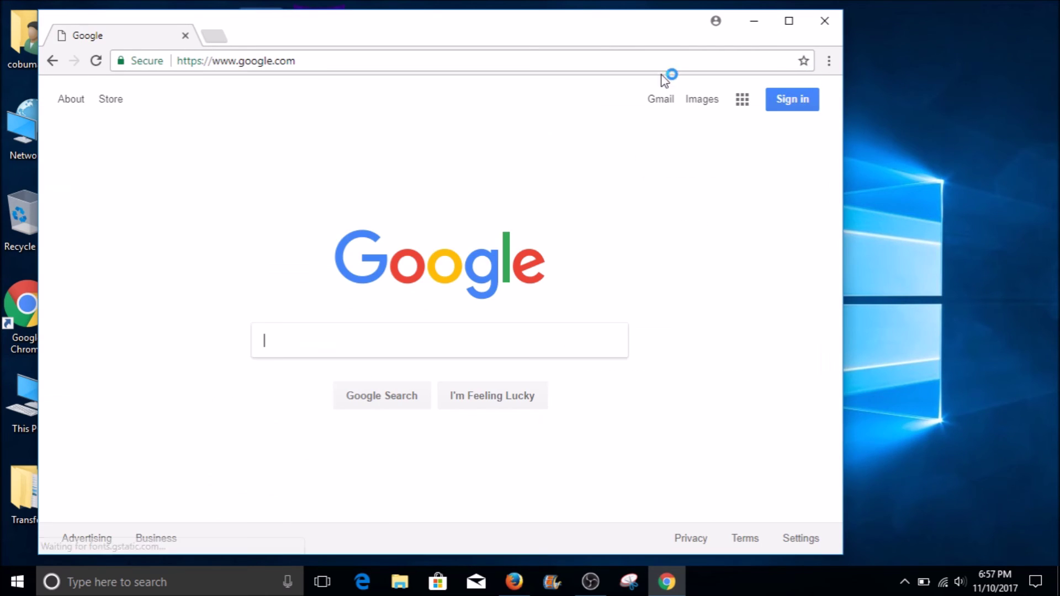
left_click(665, 101)
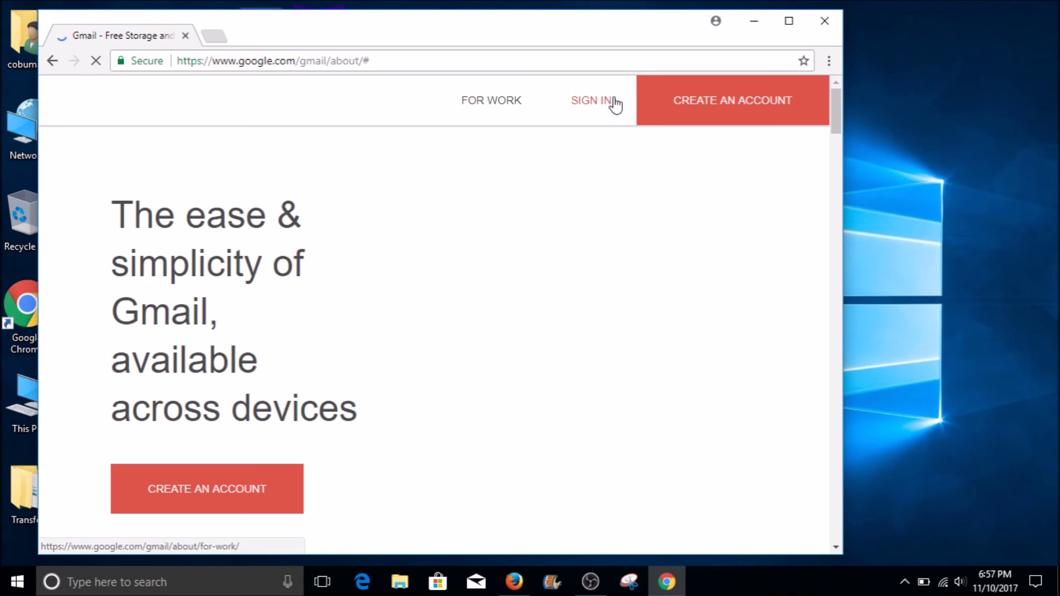
left_click(601, 111)
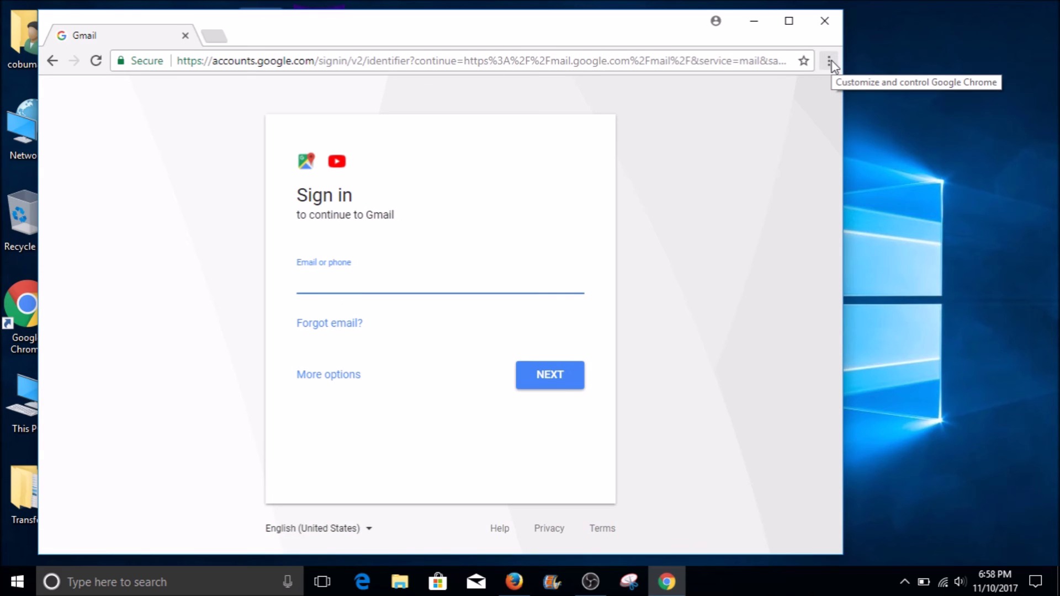
Add the Gmail sign-in page to the desktop as a windowed shortcut
left_click(831, 61)
mouse_move(733, 288)
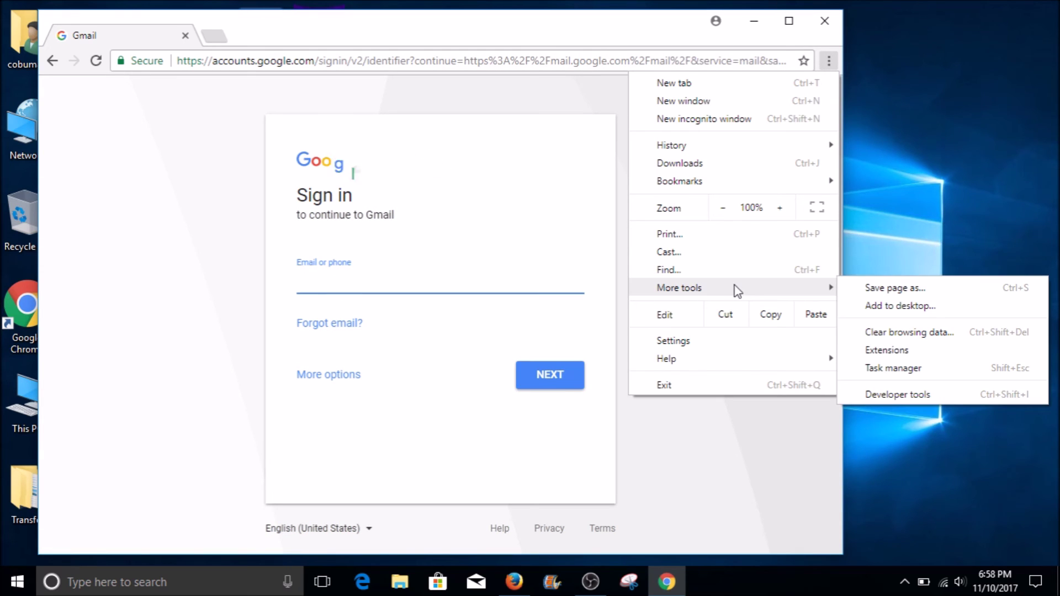
left_click(895, 305)
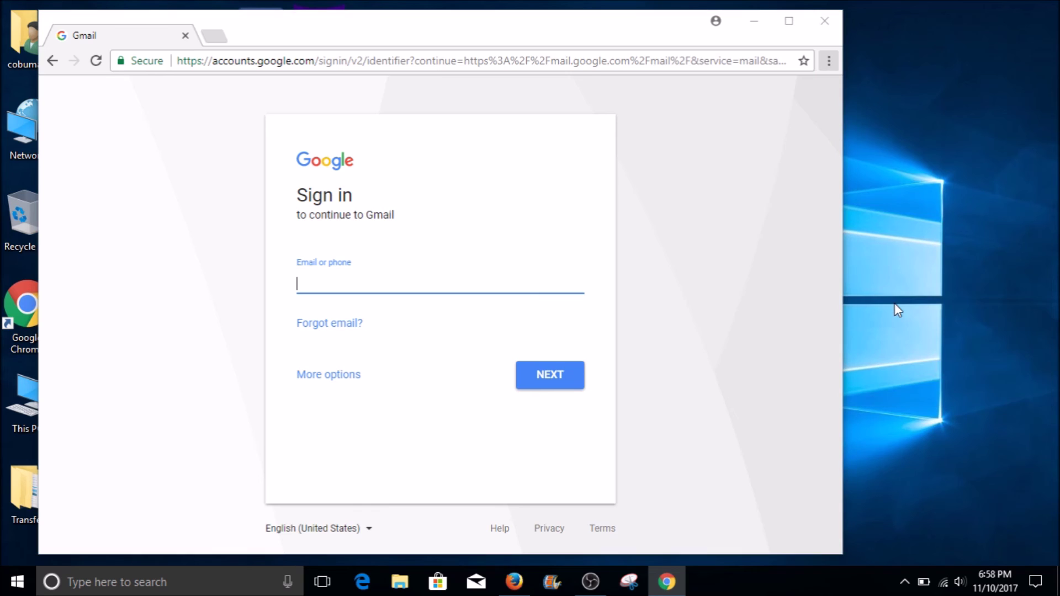
left_click(488, 202)
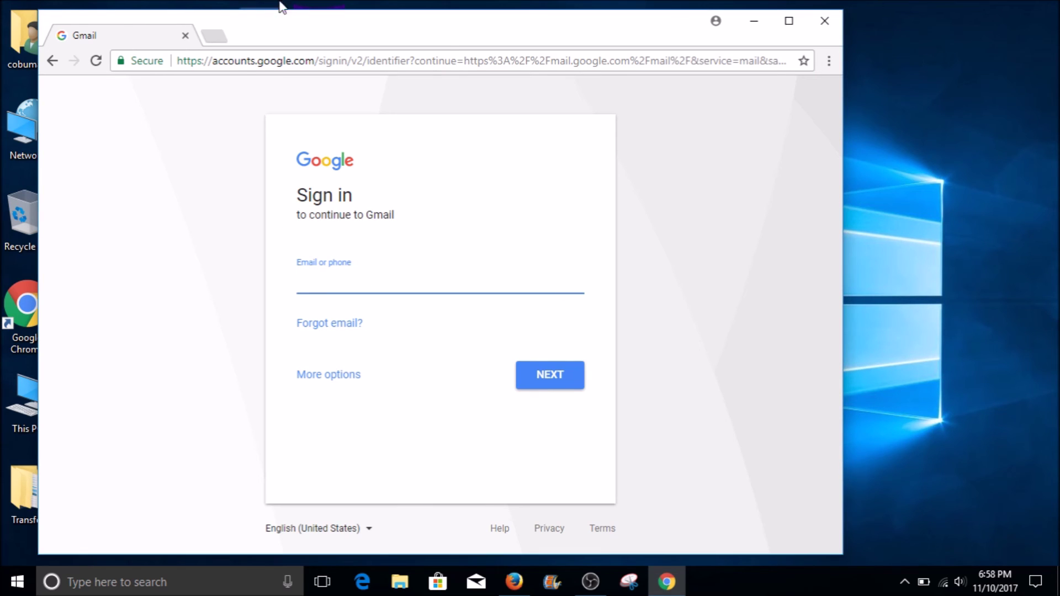
left_click(425, 61)
type("y")
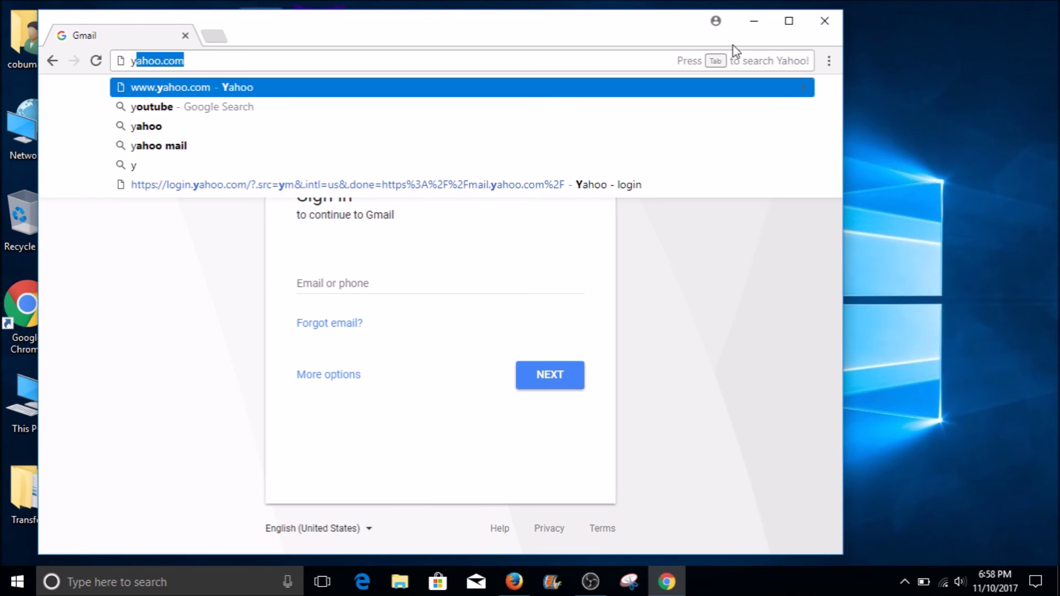
type("outube")
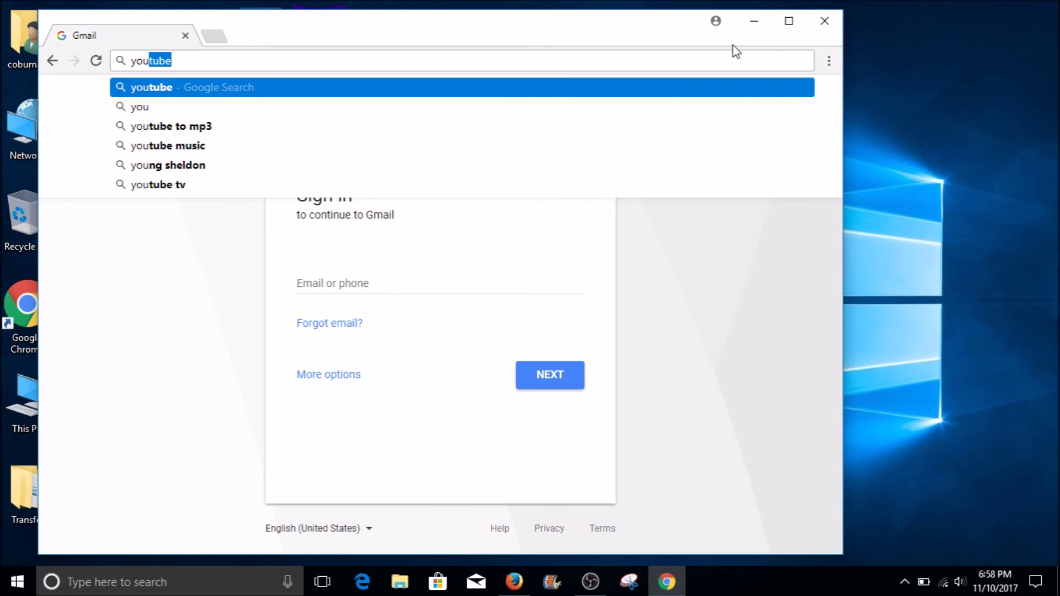
Load youtube.com, add it as a windowed desktop shortcut, and minimize Chrome
key("Return")
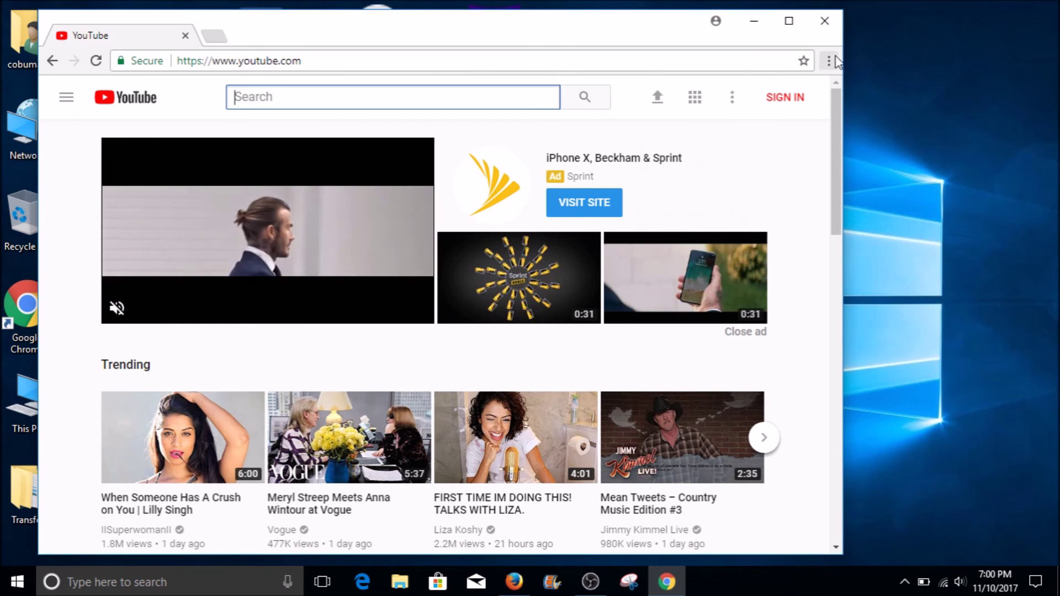
left_click(828, 62)
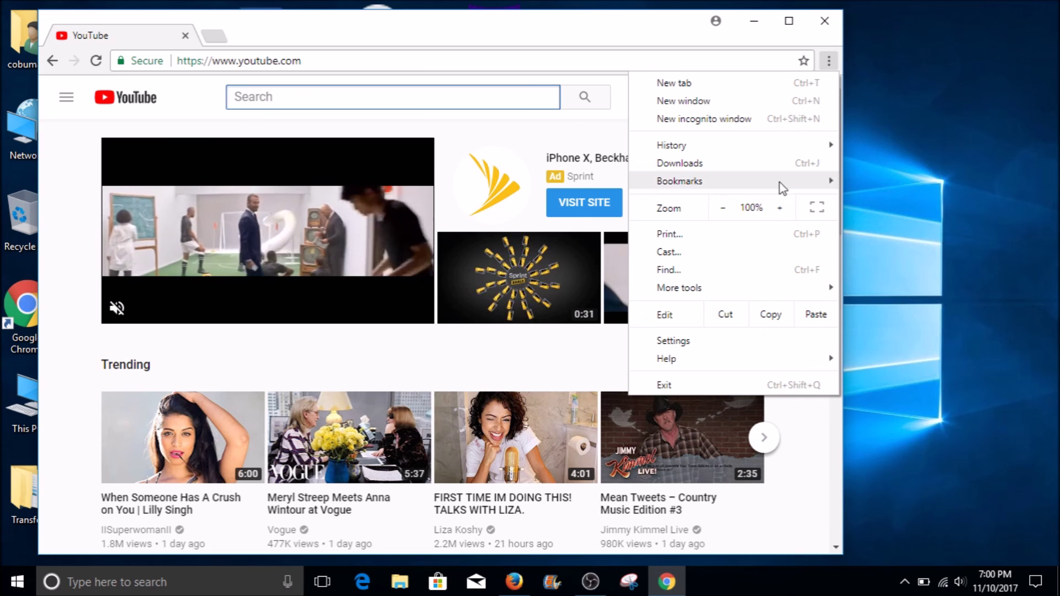
mouse_move(713, 286)
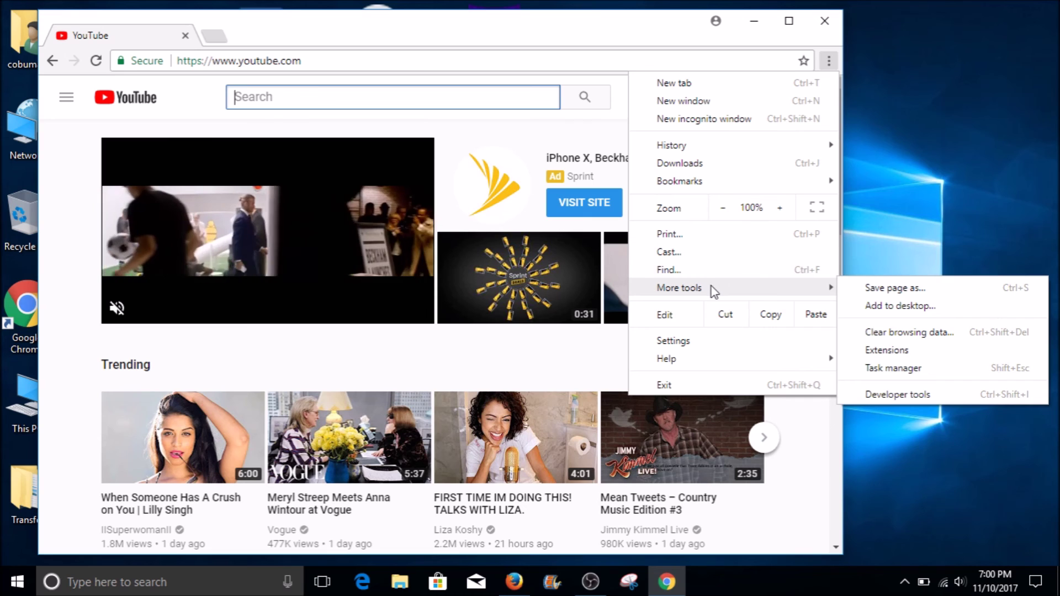
left_click(876, 307)
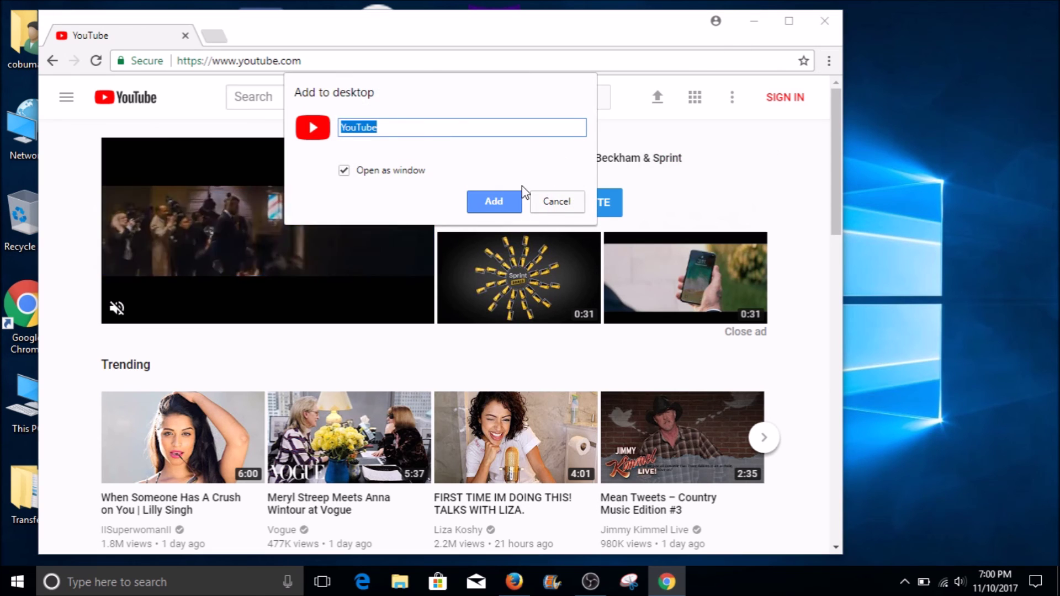
left_click(499, 200)
left_click(747, 20)
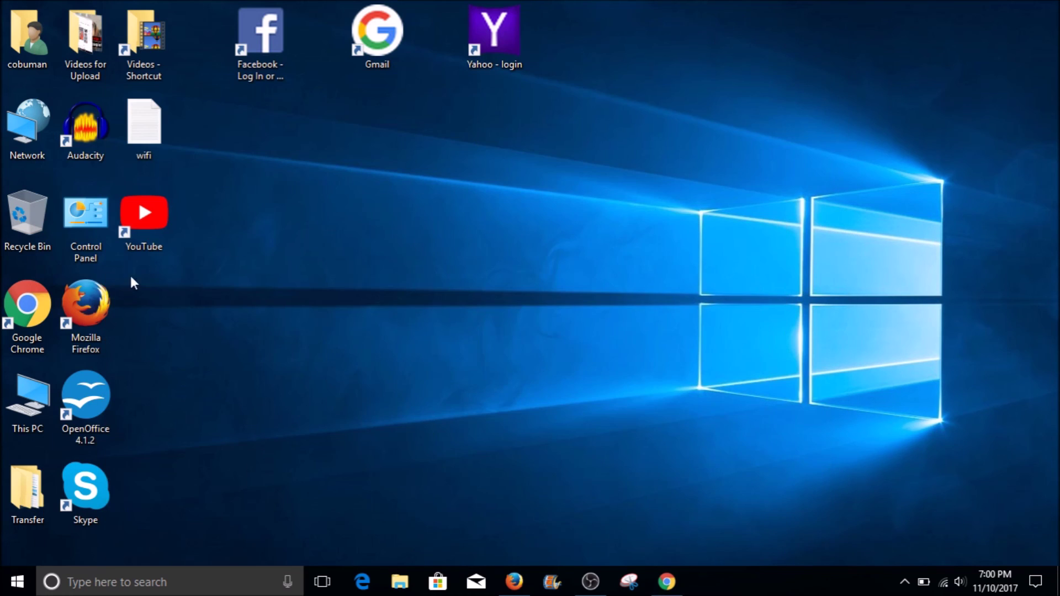